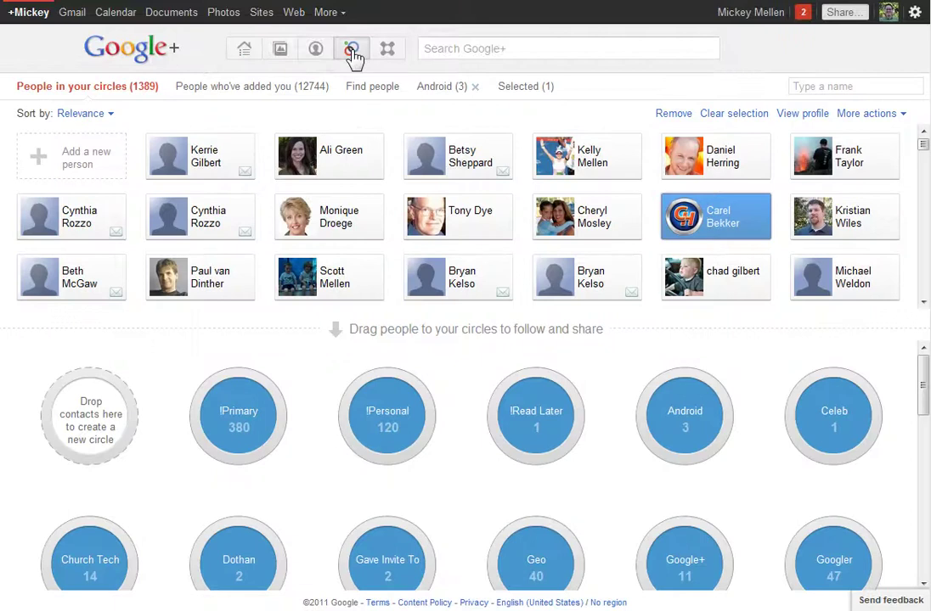
# Resize the people area above the circles and add the selected contact to the Marietta circle
pyautogui.moveTo(484, 327); pyautogui.dragTo(442, 231)
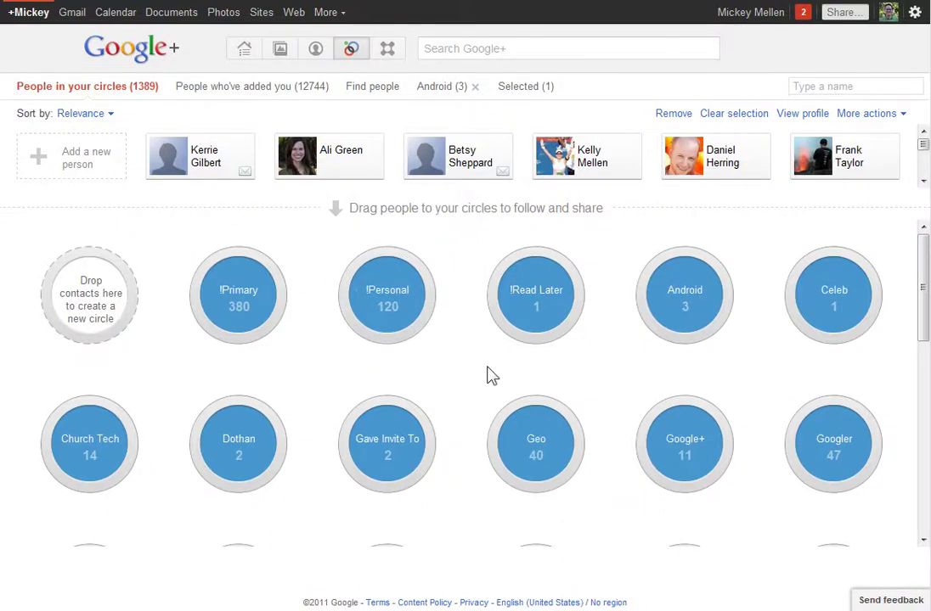
pyautogui.scroll(-2, 488, 378)
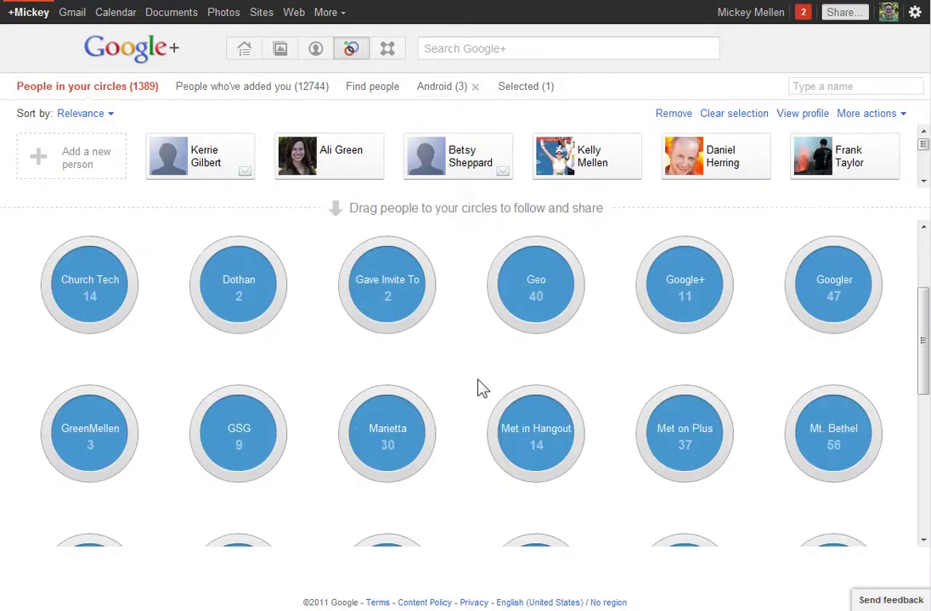
pyautogui.scroll(-1, 483, 389)
pyautogui.scroll(1, 482, 389)
pyautogui.moveTo(554, 277)
pyautogui.moveTo(388, 429)
pyautogui.moveTo(519, 204); pyautogui.dragTo(525, 268)
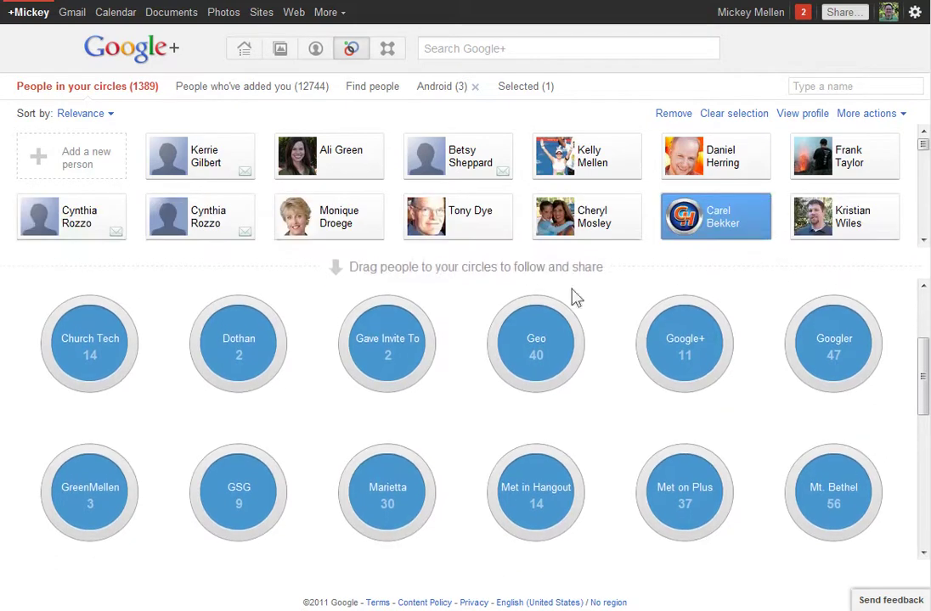
pyautogui.click(620, 424)
pyautogui.moveTo(712, 223); pyautogui.dragTo(378, 475)
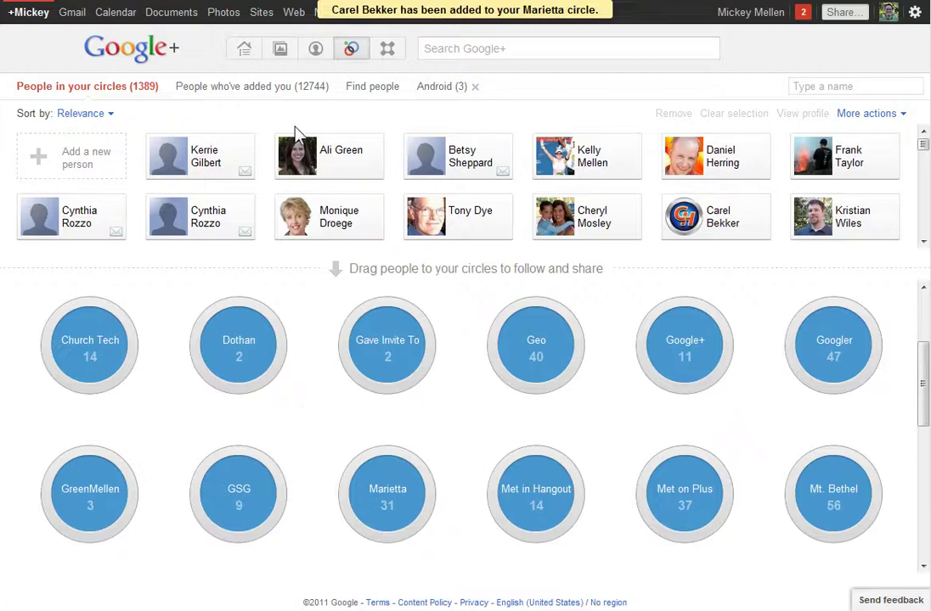
# Open the home stream, refresh it, and look through the posts from all circles
pyautogui.click(244, 51)
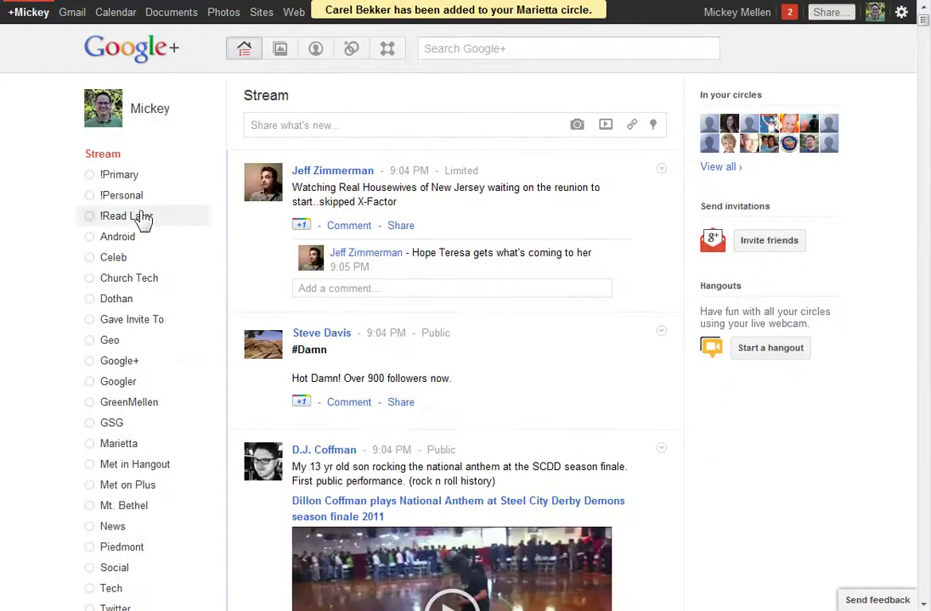
pyautogui.click(102, 154)
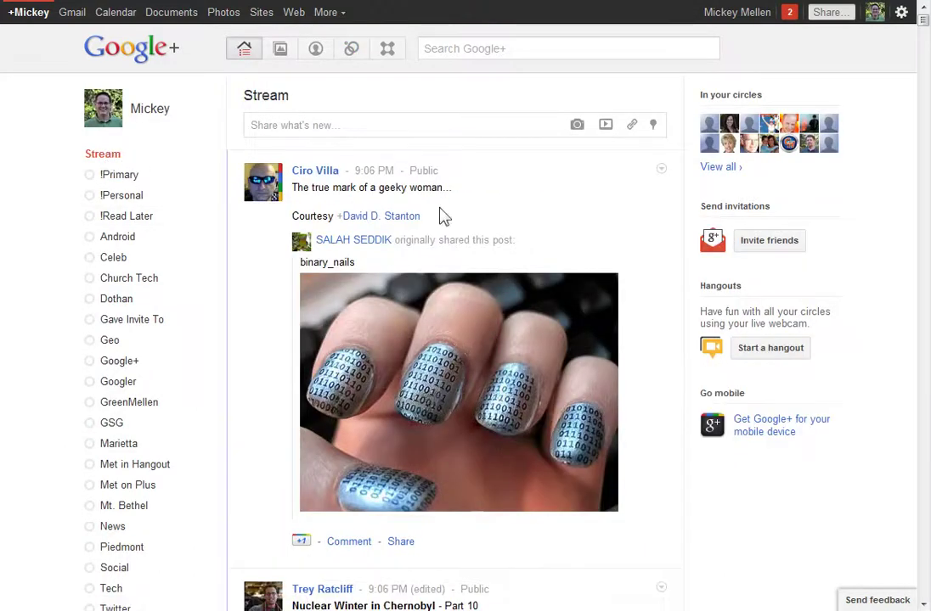
pyautogui.scroll(-4, 491, 234)
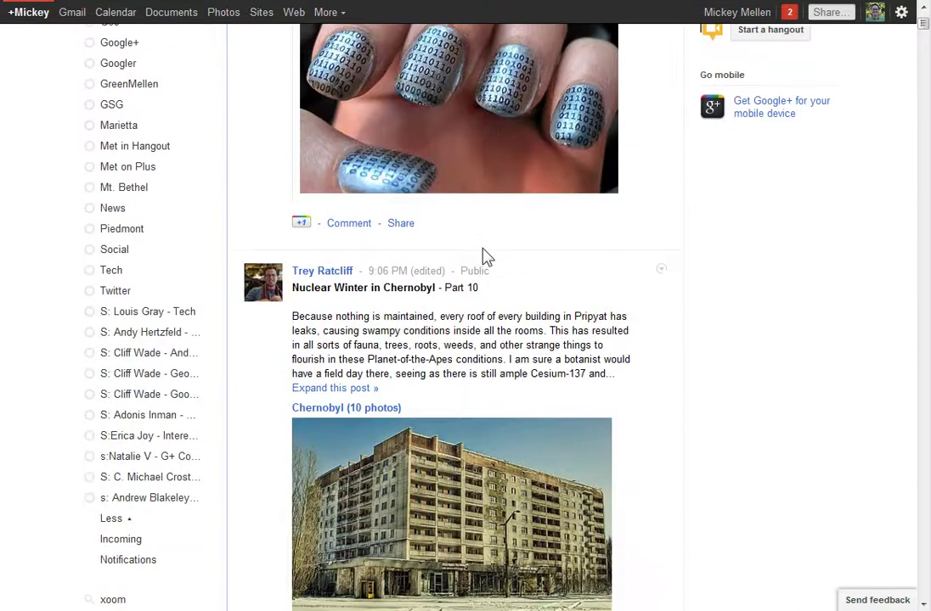
pyautogui.scroll(-1, 480, 263)
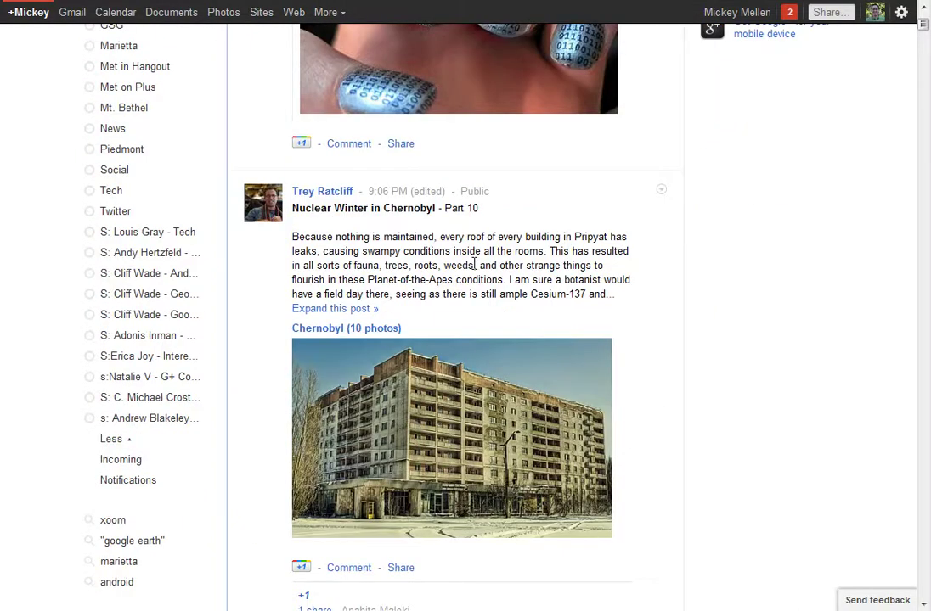
pyautogui.scroll(5, 475, 268)
pyautogui.scroll(-4, 463, 476)
pyautogui.scroll(-6, 457, 453)
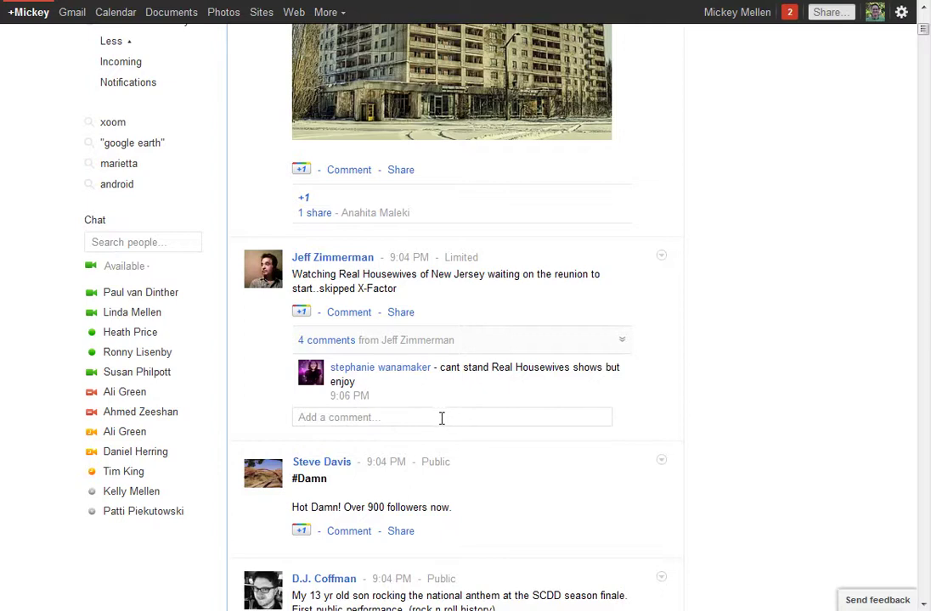
pyautogui.scroll(10, 441, 424)
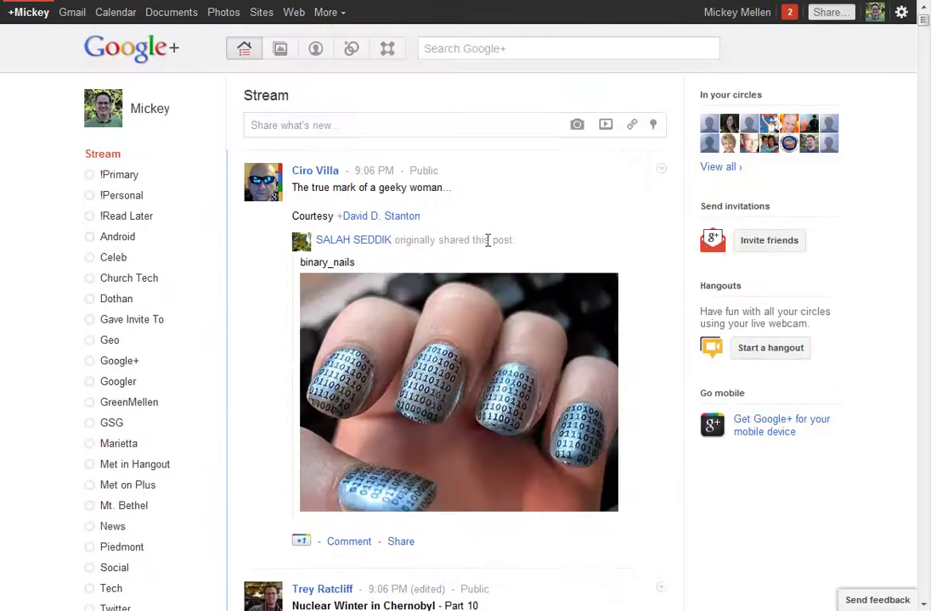
# Filter the stream to the Geo circle and look through its posts
pyautogui.click(110, 341)
pyautogui.scroll(-5, 537, 304)
pyautogui.scroll(-3, 543, 260)
pyautogui.scroll(5, 524, 329)
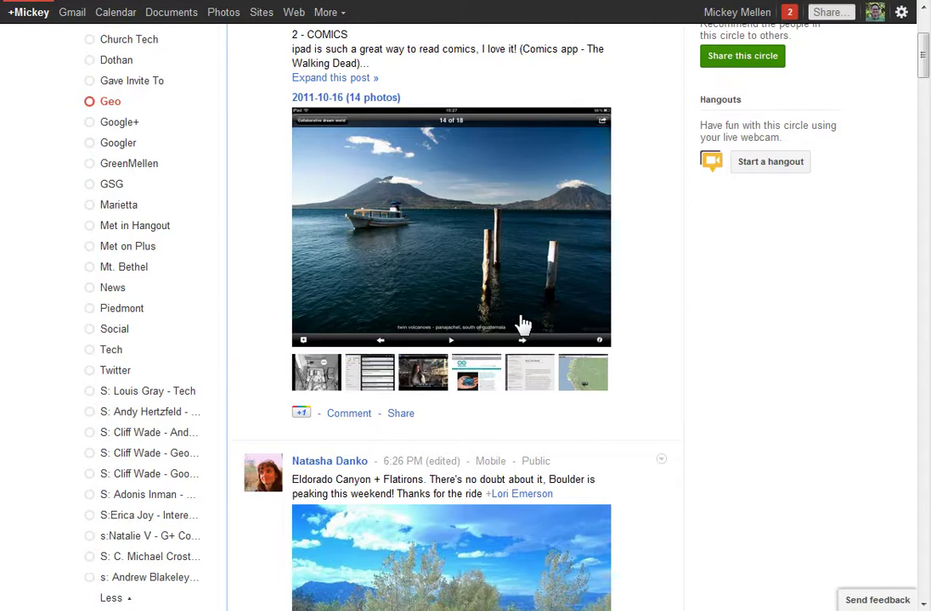
# Switch the stream to the Google+ circle and look through its posts
pyautogui.click(117, 125)
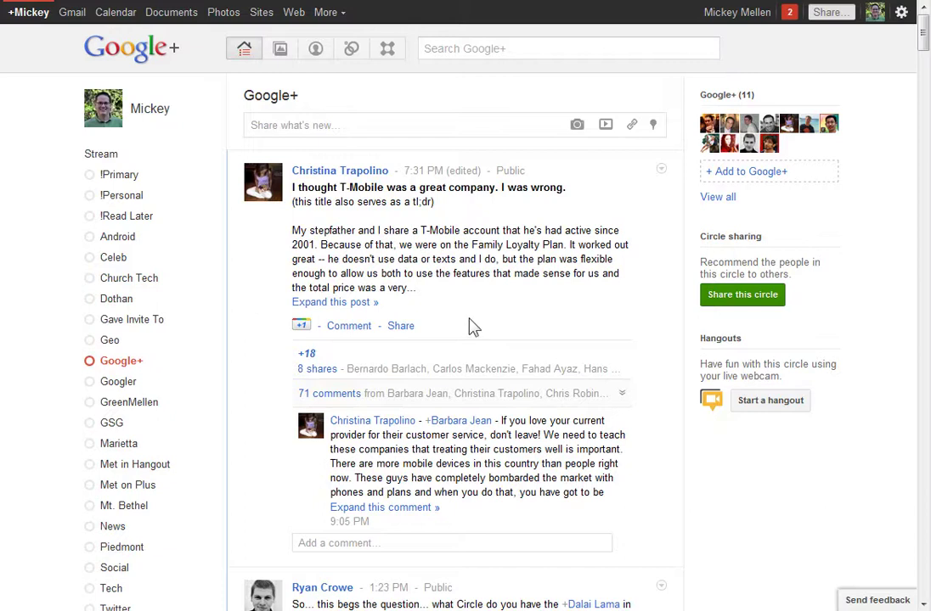
pyautogui.scroll(-2, 471, 331)
pyautogui.scroll(-6, 471, 334)
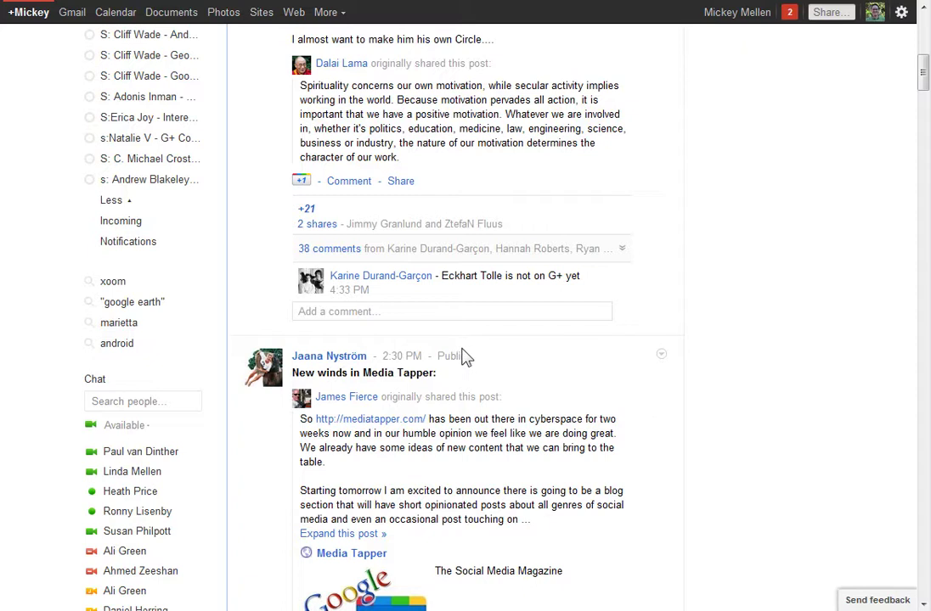
pyautogui.scroll(7, 456, 347)
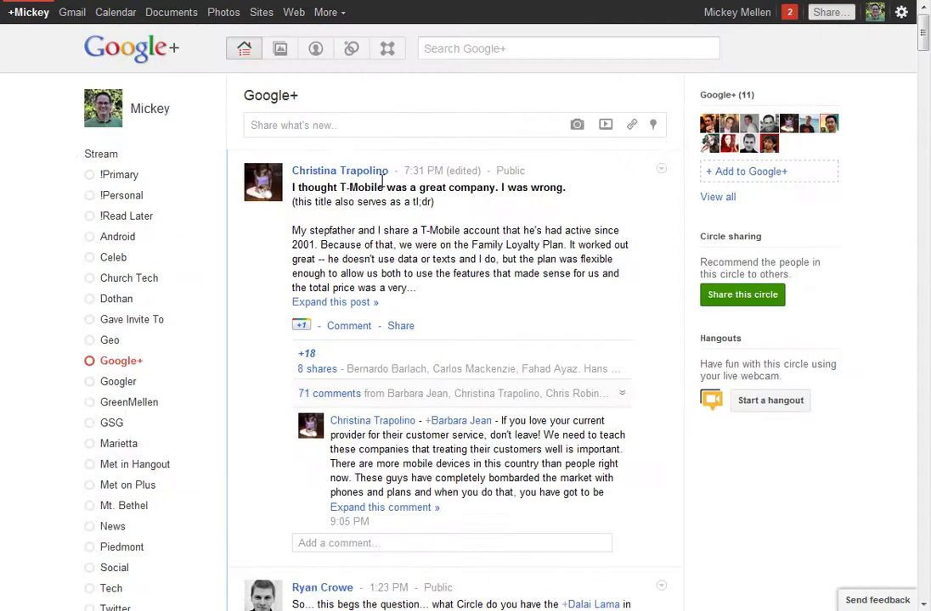
# Start a new post, remove the Google+ circle from its audience, and write "Had a great day today!"
pyautogui.click(336, 124)
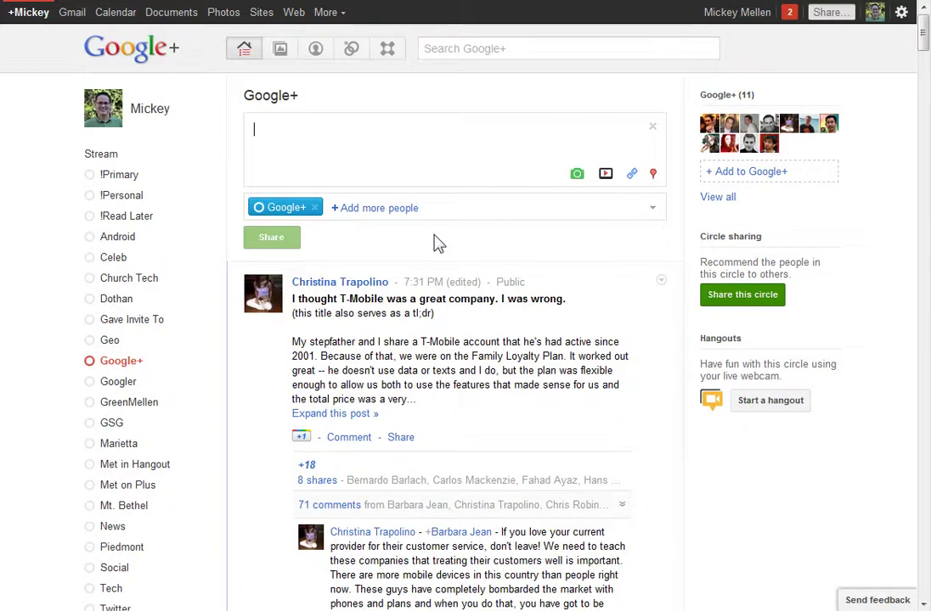
pyautogui.click(314, 208)
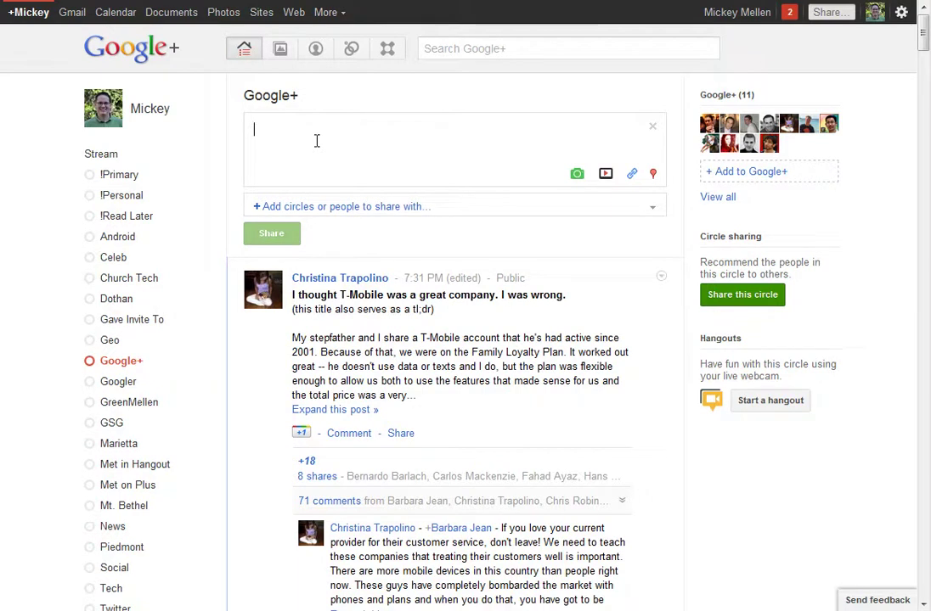
pyautogui.write('Had a great day today!')
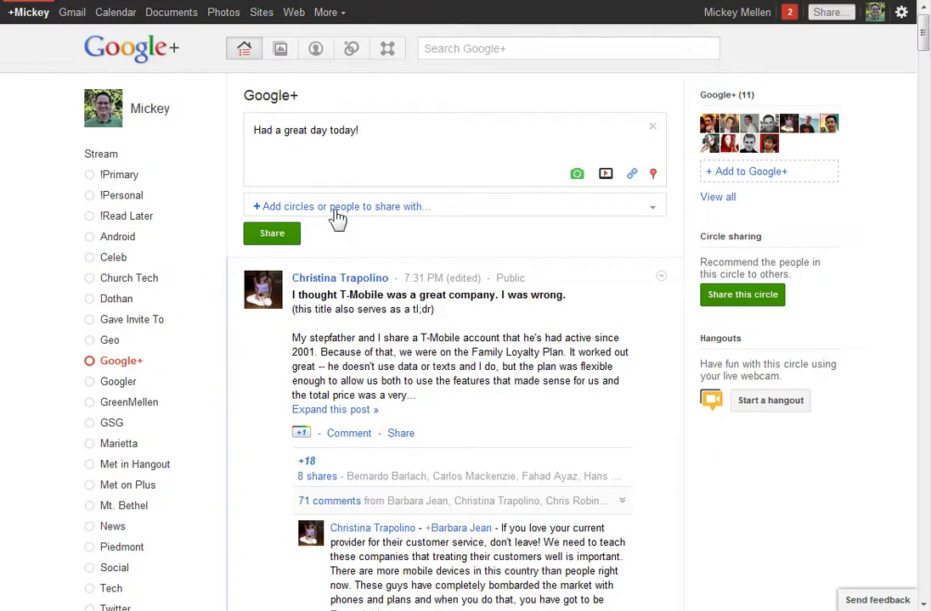
# Try Public as the post's audience and remove it again
pyautogui.click(335, 208)
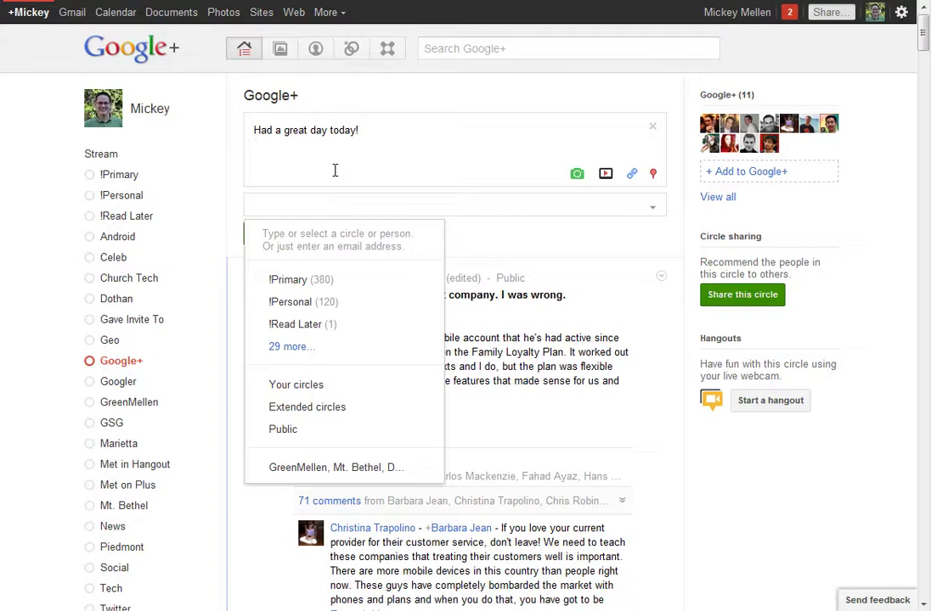
pyautogui.click(288, 433)
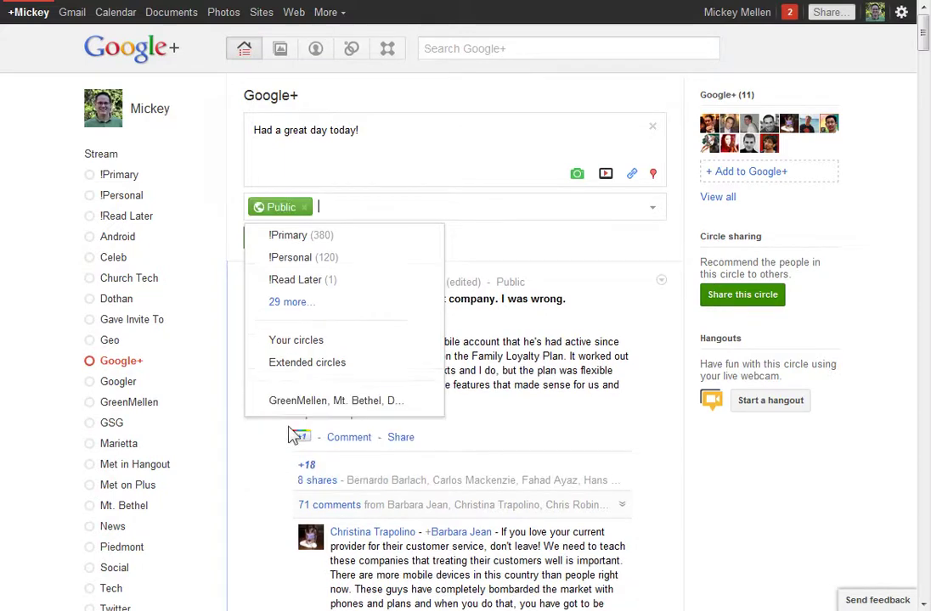
pyautogui.click(522, 245)
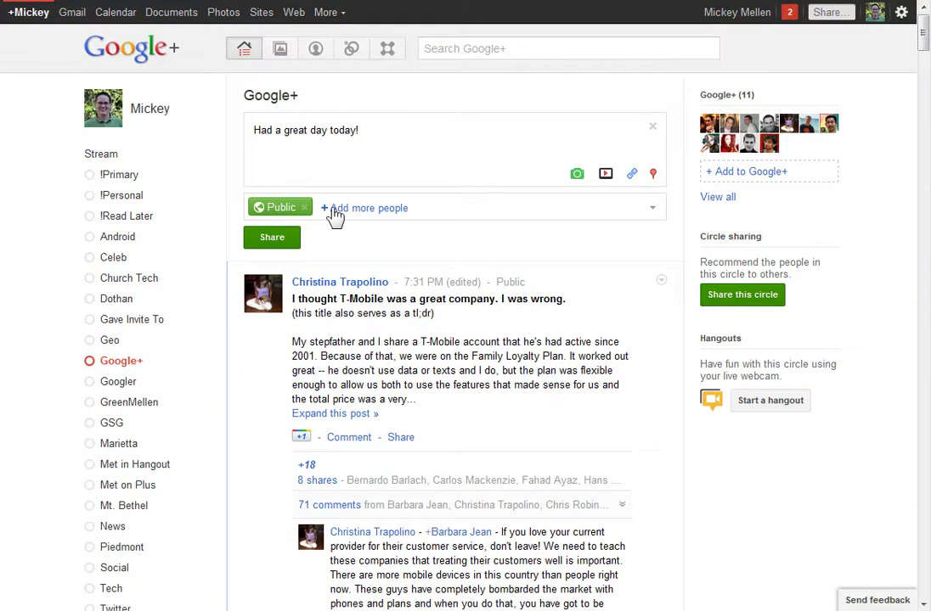
pyautogui.click(304, 207)
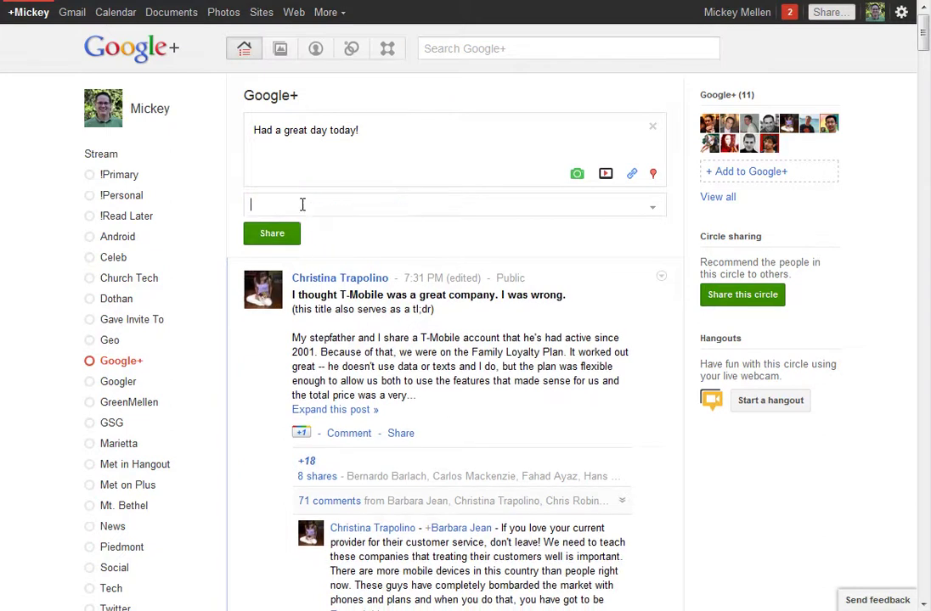
# Add the !Personal and Geo circles to the post's audience
pyautogui.click(303, 207)
pyautogui.click(287, 308)
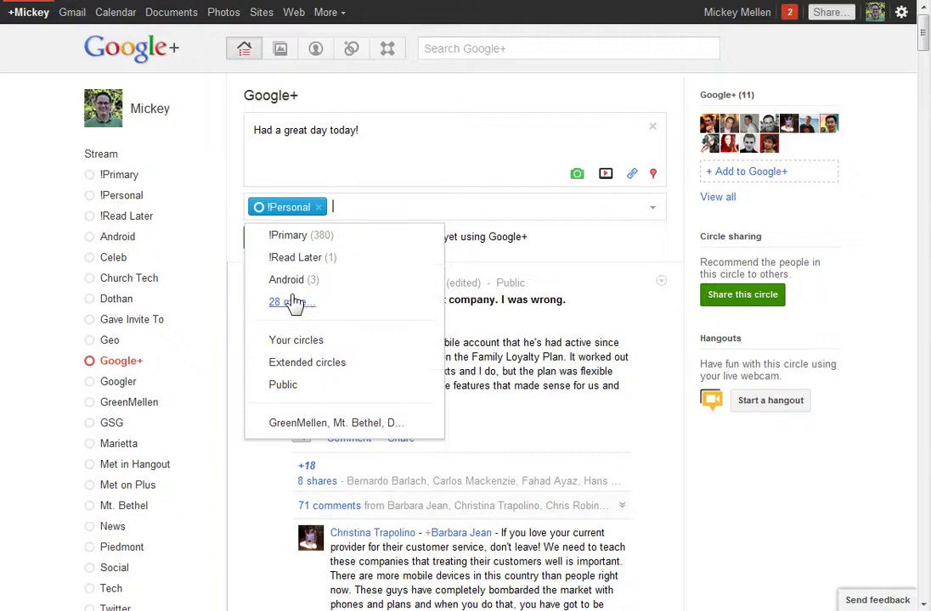
pyautogui.click(518, 321)
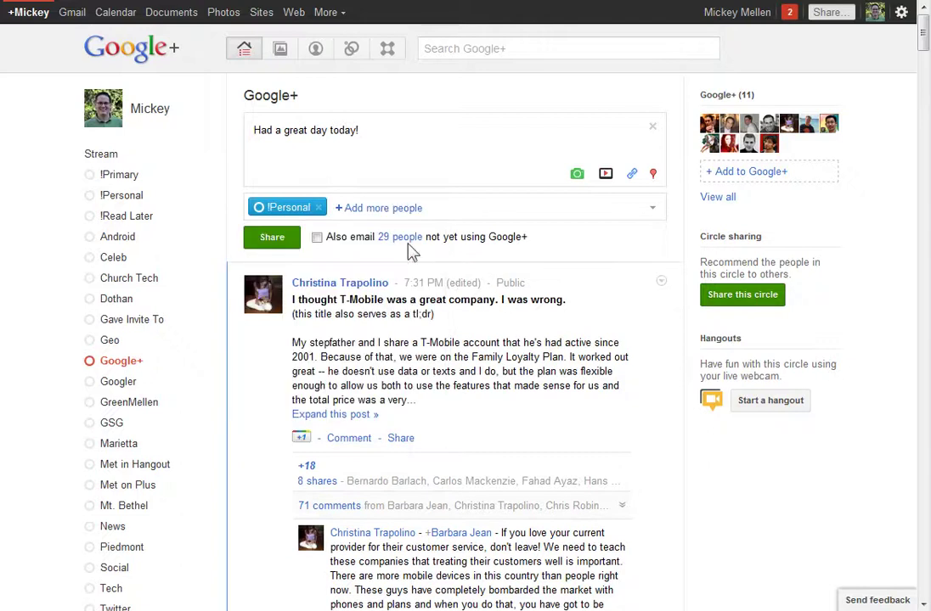
pyautogui.click(371, 208)
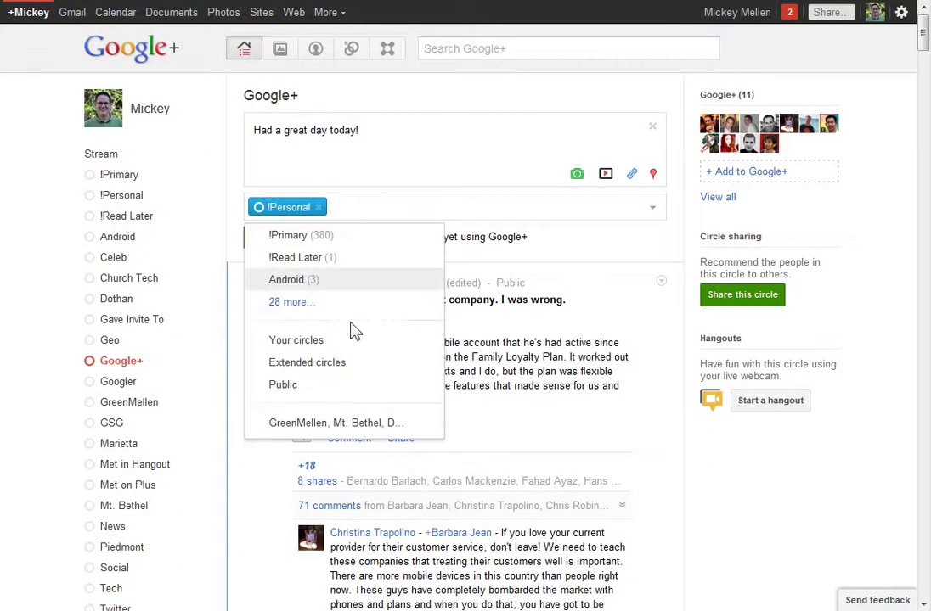
pyautogui.click(293, 302)
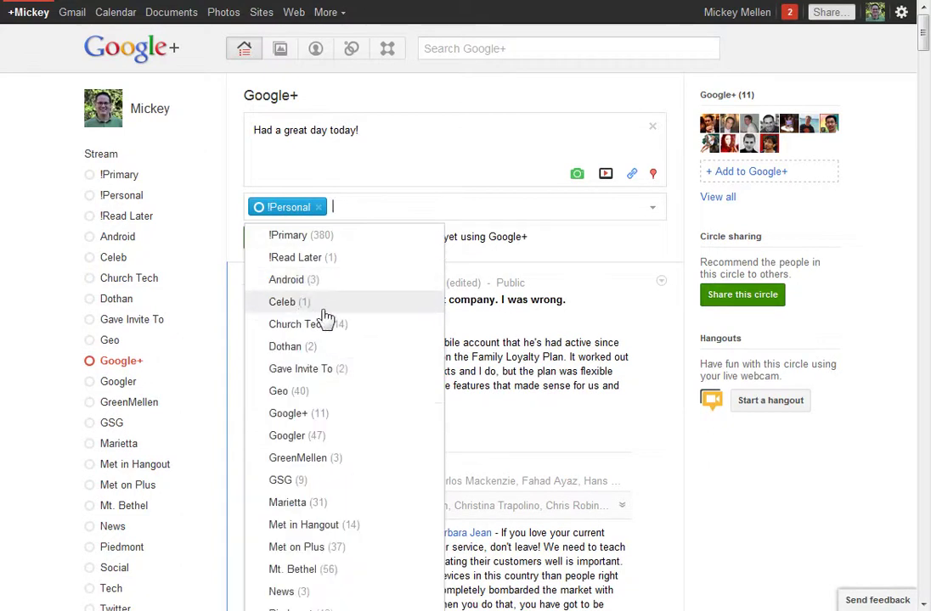
pyautogui.click(280, 392)
pyautogui.click(587, 253)
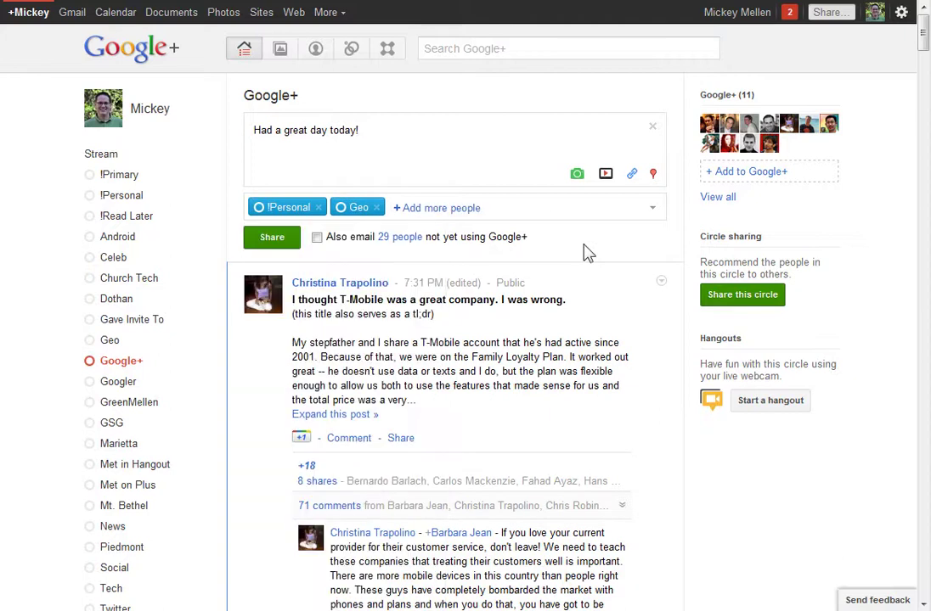
# Find an individual contact by searching for "ah" and add that person to the post's audience
pyautogui.click(418, 208)
pyautogui.write('a')
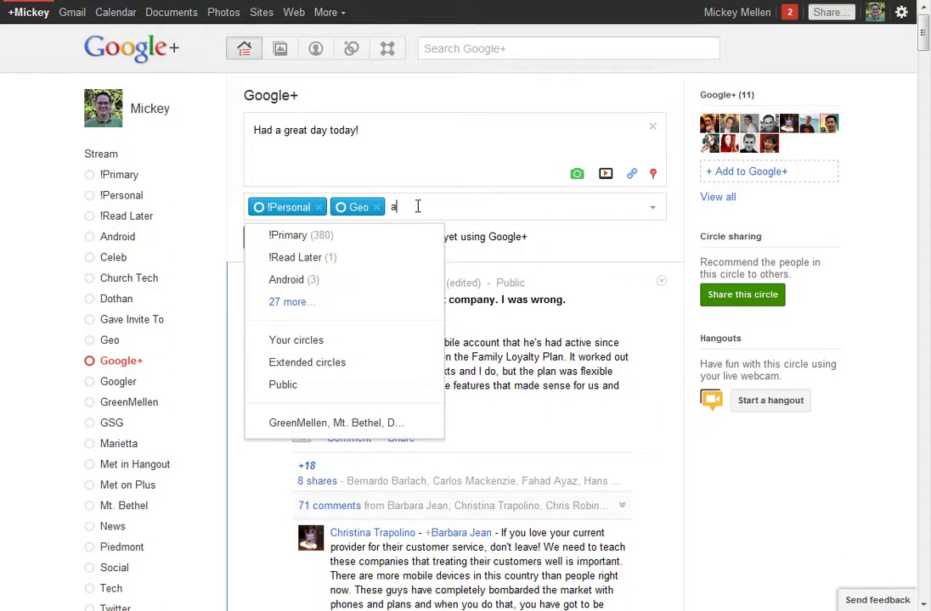
pyautogui.write('h')
pyautogui.click(350, 306)
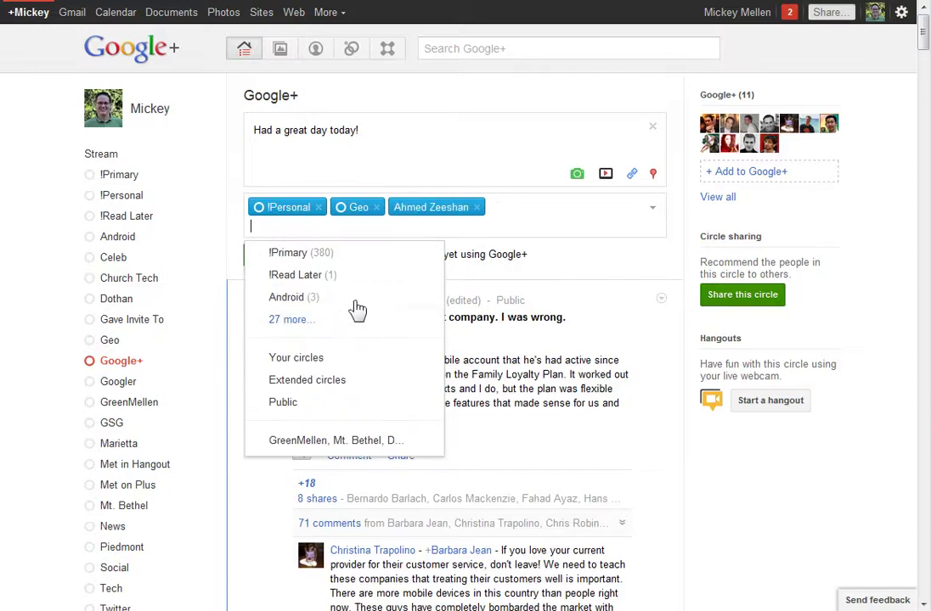
pyautogui.click(522, 382)
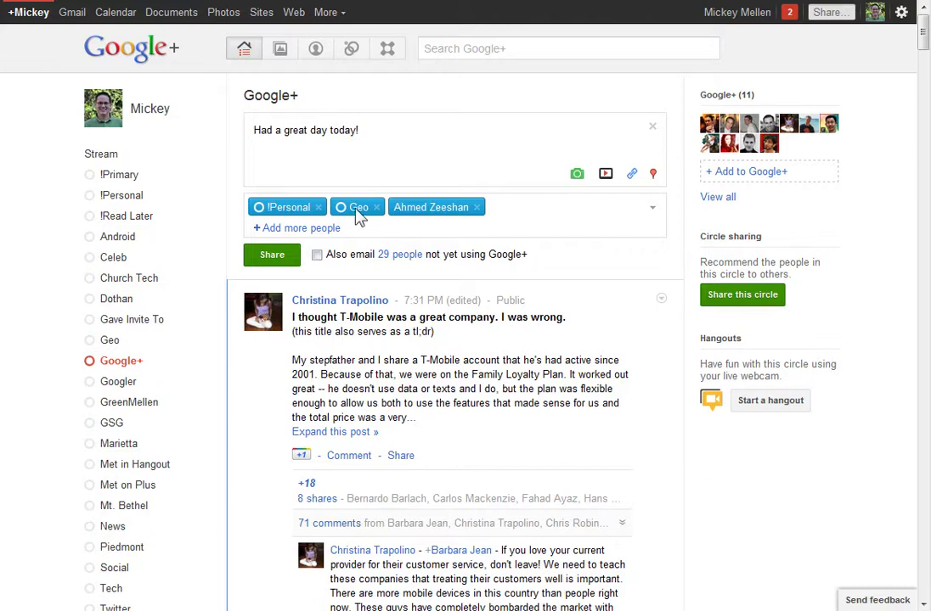
# Extend the post with "Had a great lunch with" followed by a + mention of the individually added contact
pyautogui.moveTo(357, 216)
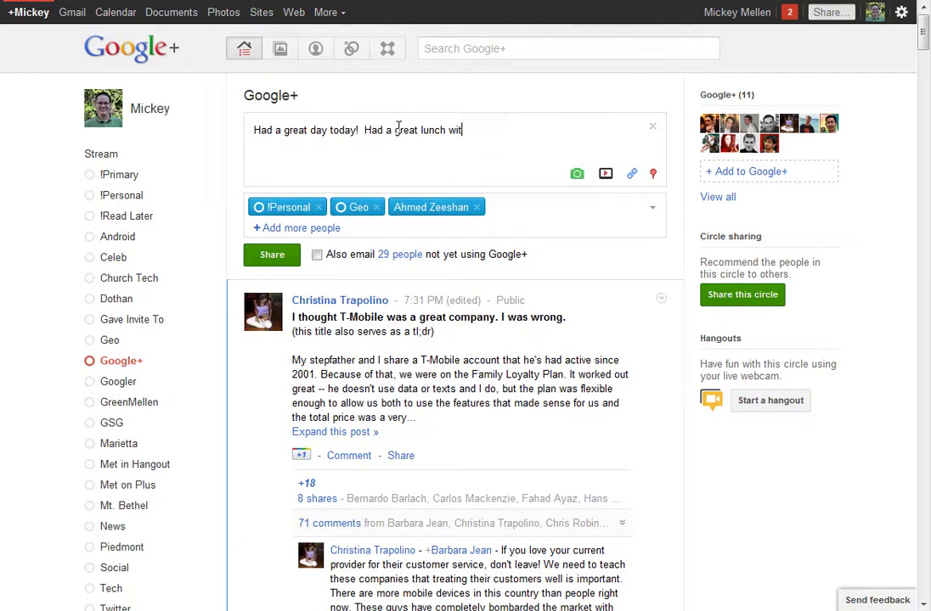
pyautogui.write('ahmed z')
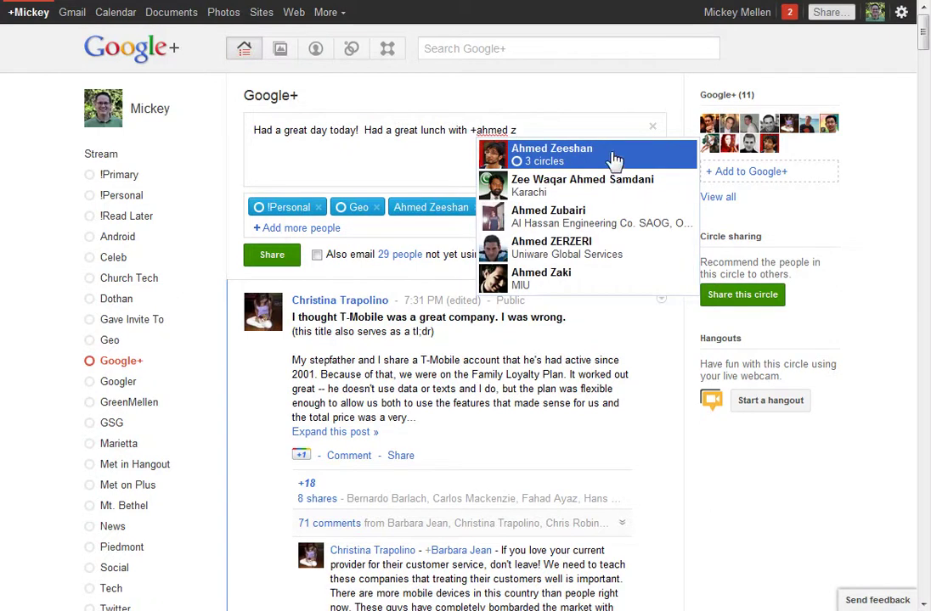
pyautogui.click(590, 156)
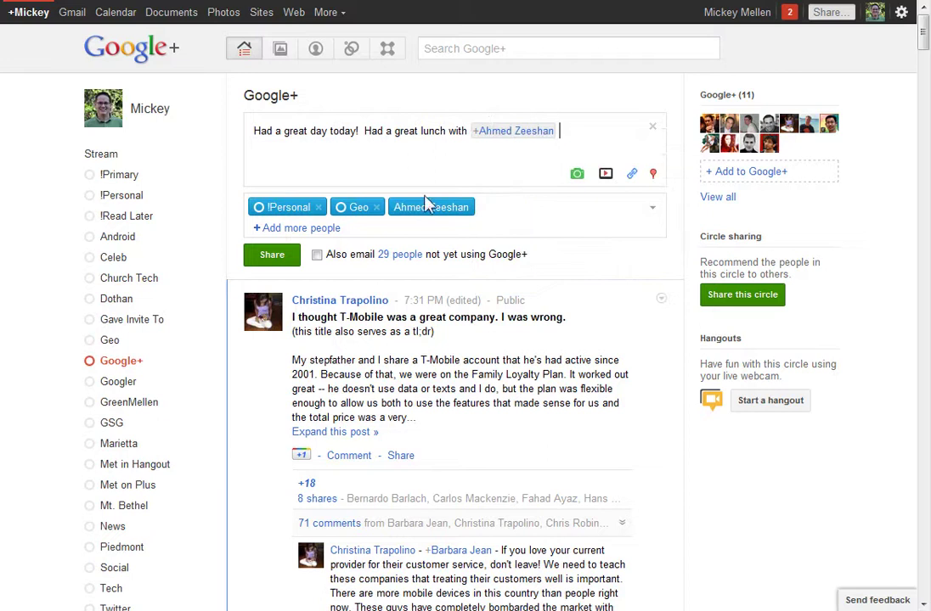